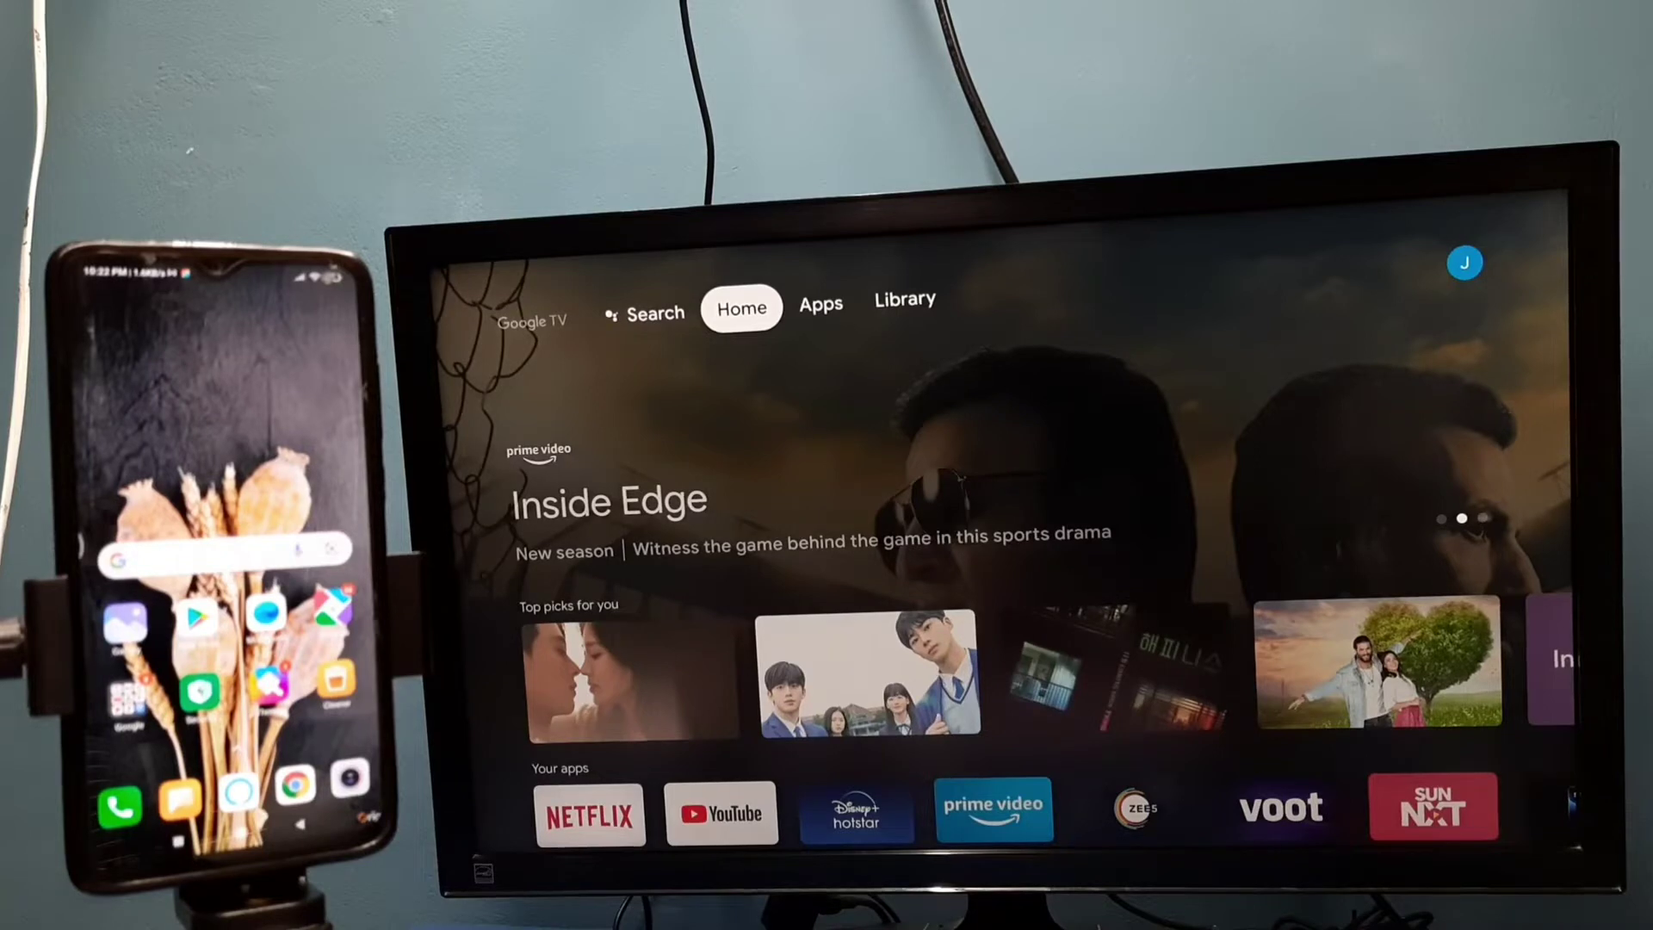
Check in the TV's Network & Internet settings that it is connected to bsnl1 Wi-Fi.
key("Right")
key("Right")
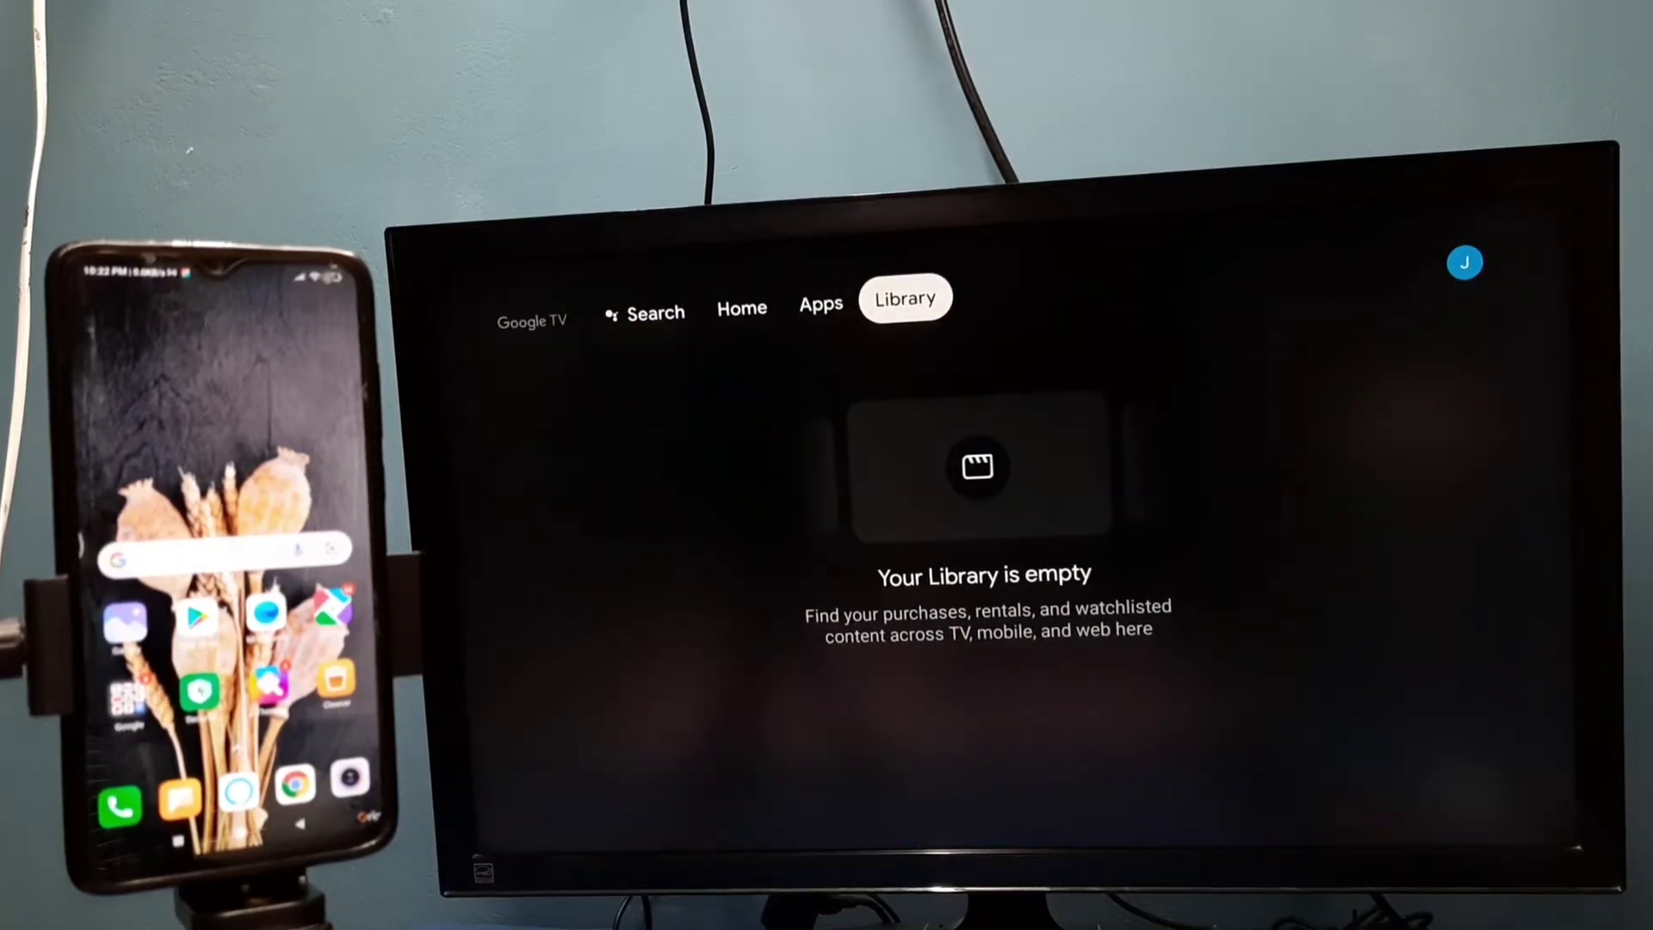
key("Right")
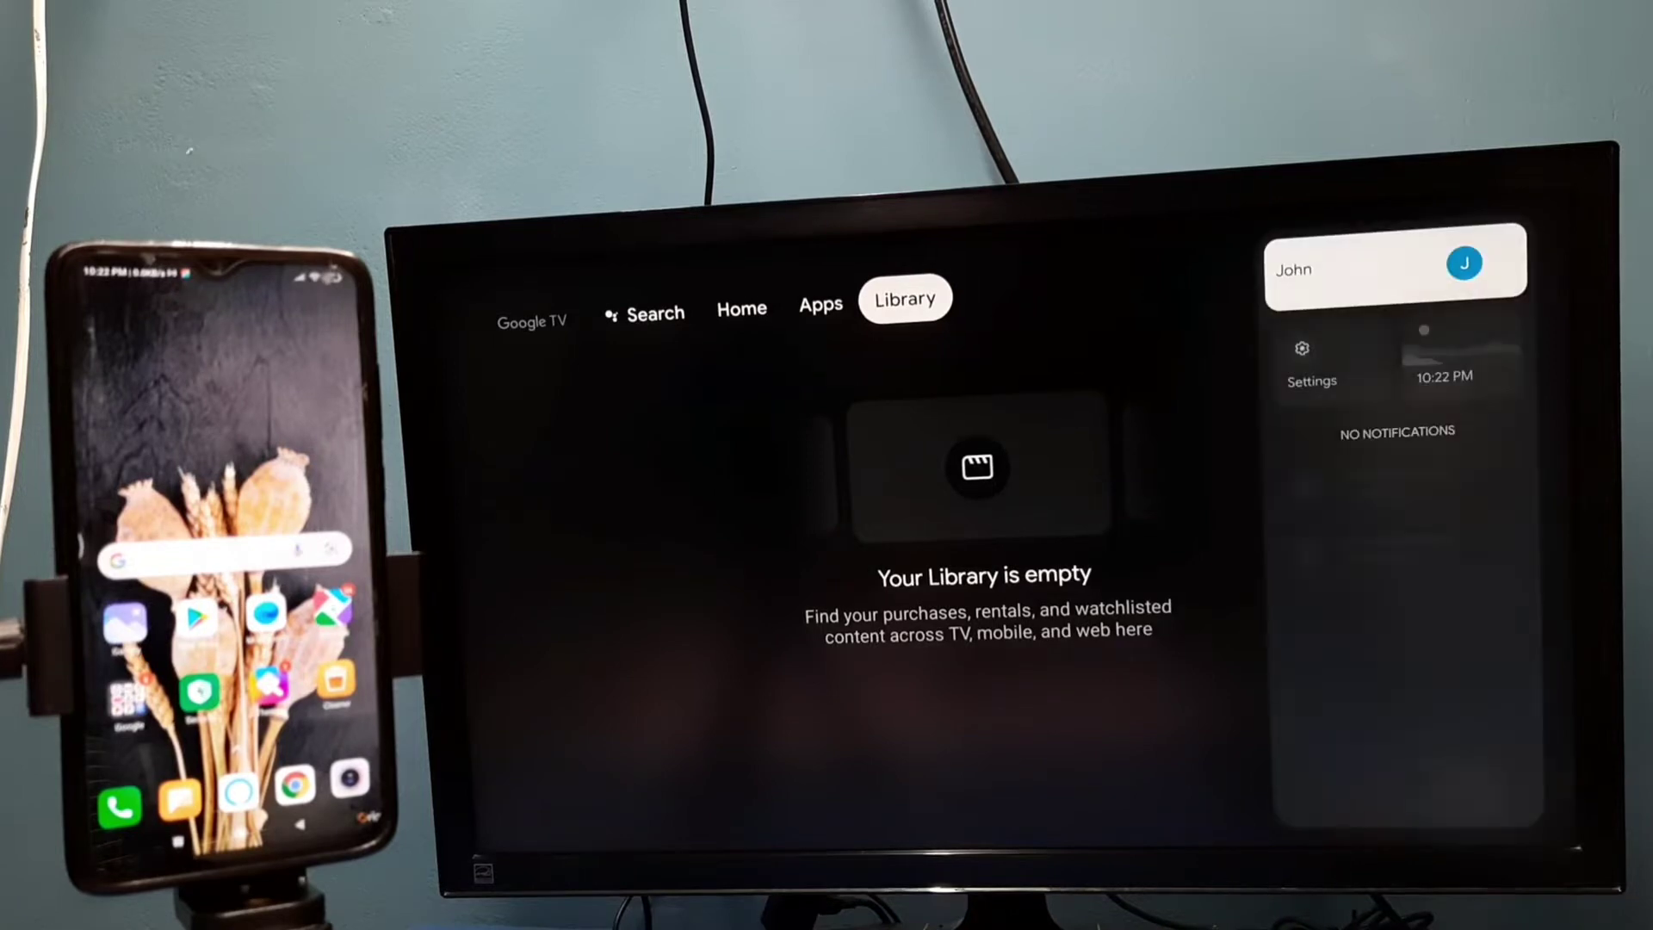
key("Down")
key("Return")
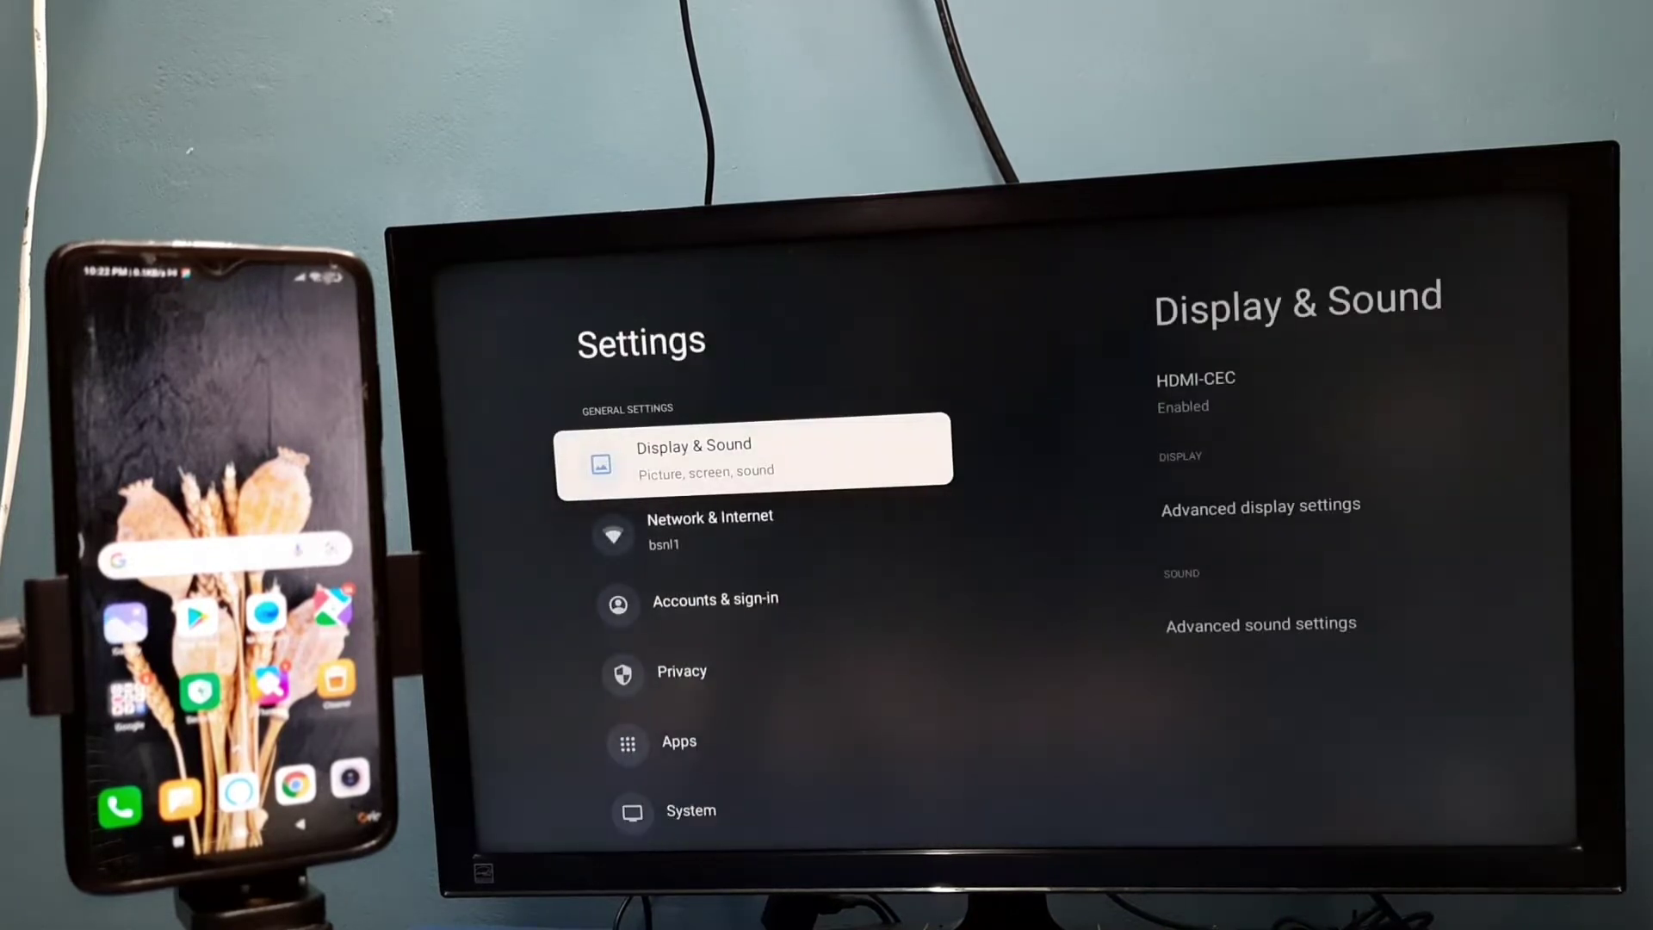
key("Down")
key("Return")
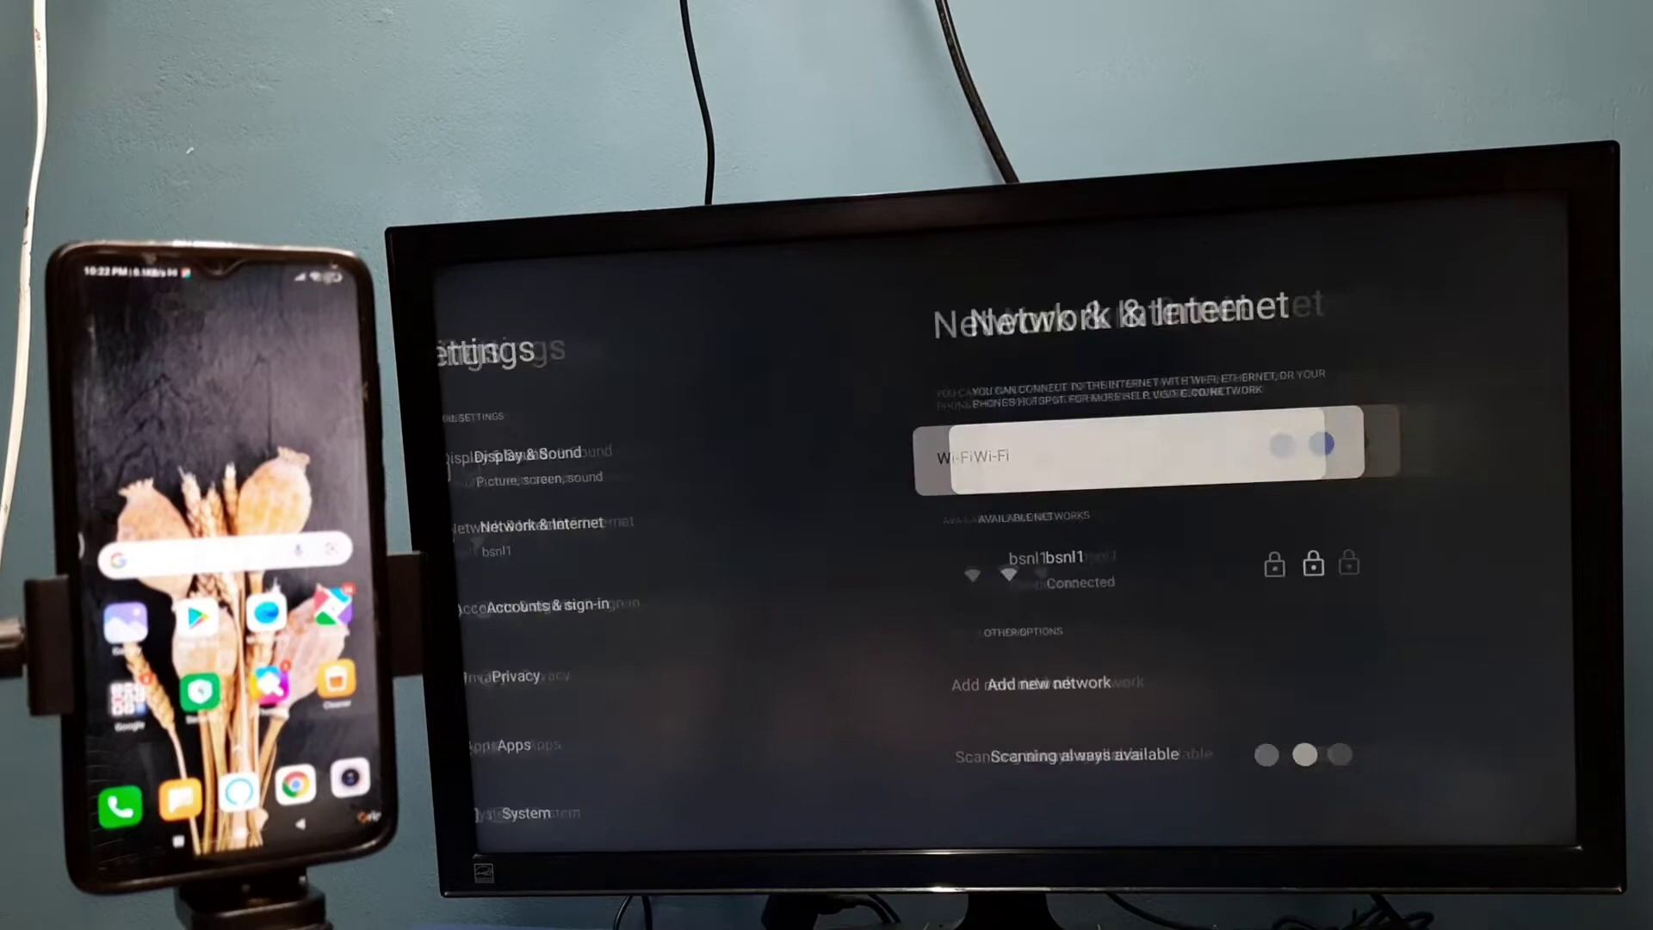
key("Down")
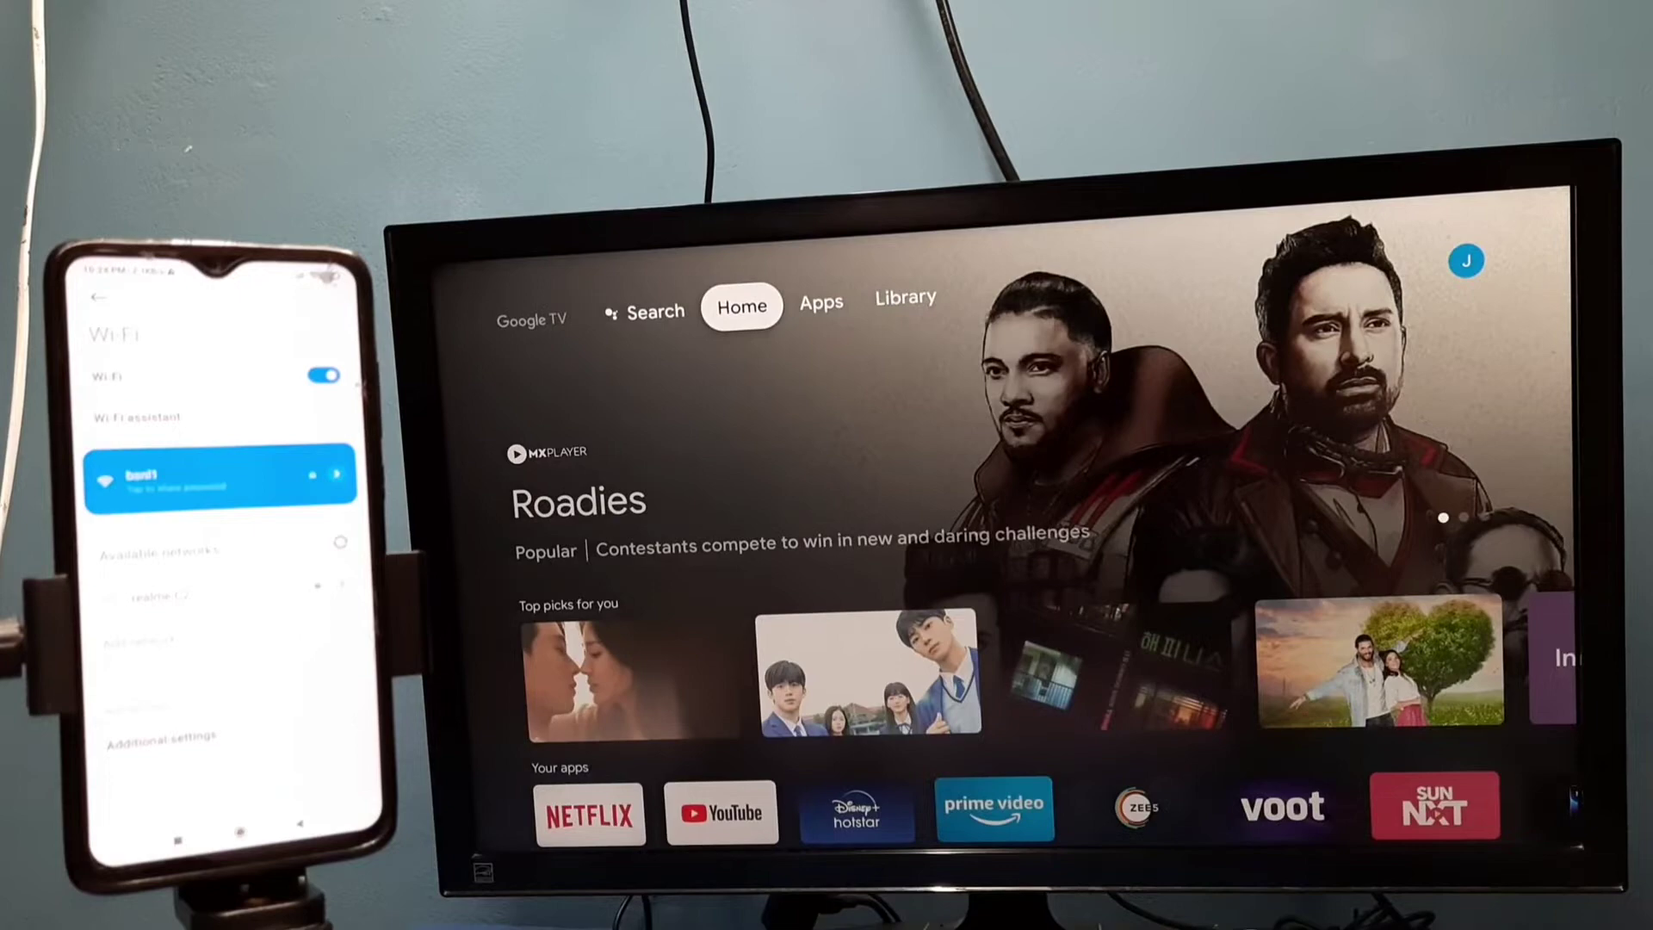
Set the TV's System > Cast notification option to Always.
key("Right")
key("Right")
key("Right")
key("Down")
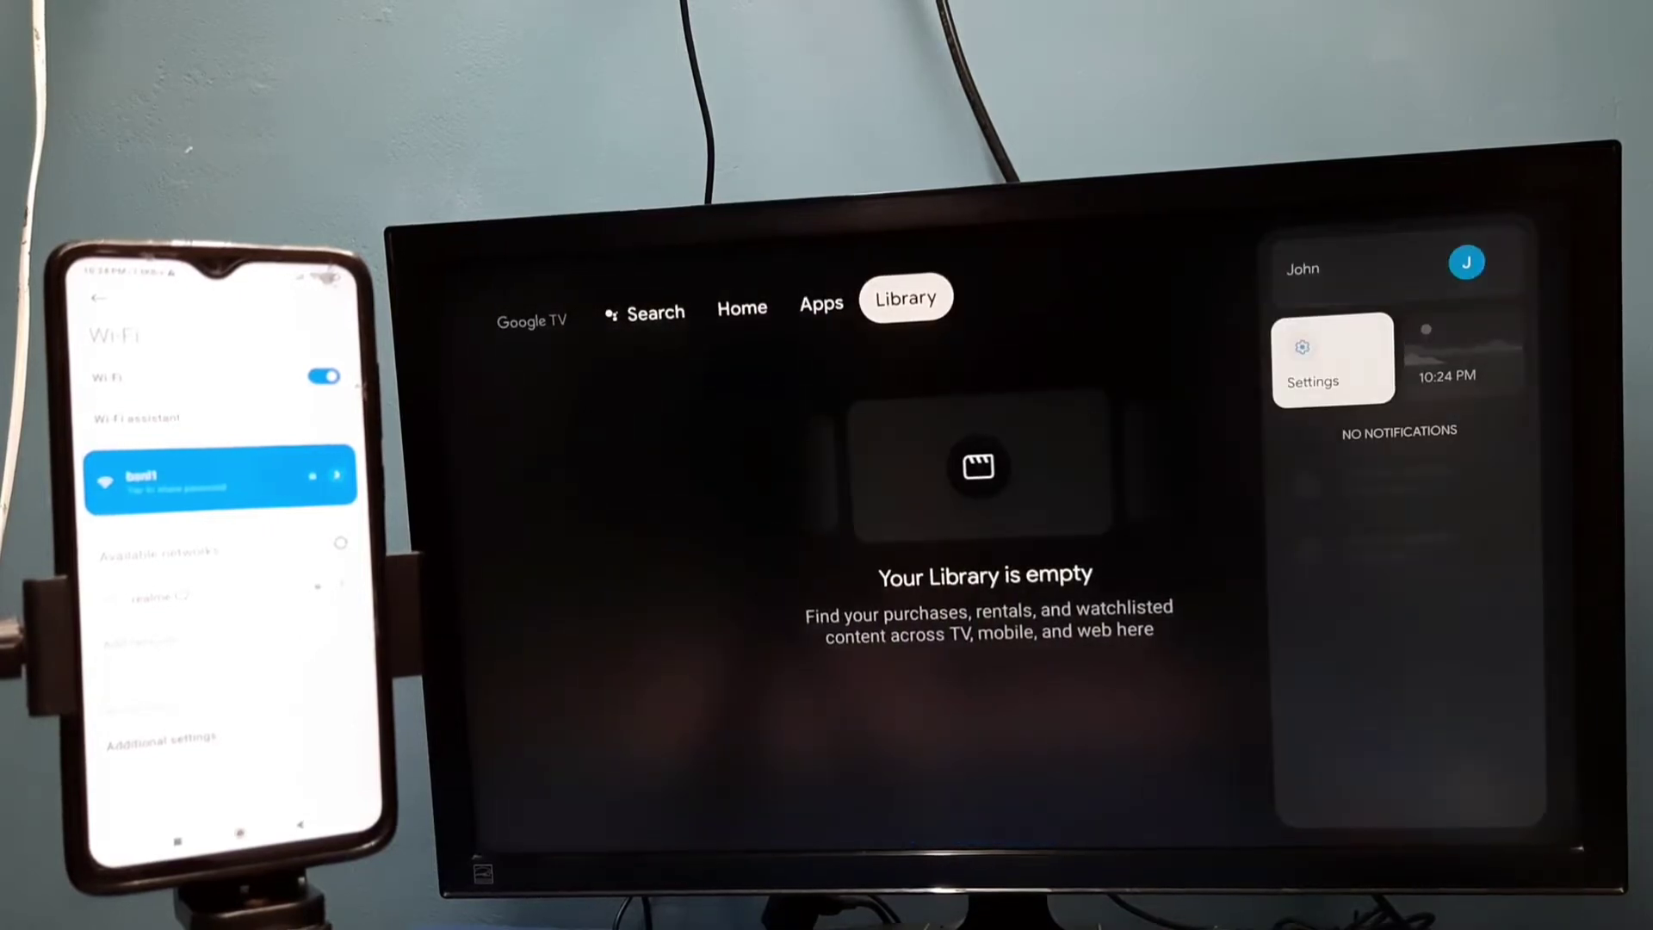
key("Return")
key("Down")
key("Down")
key("Down")
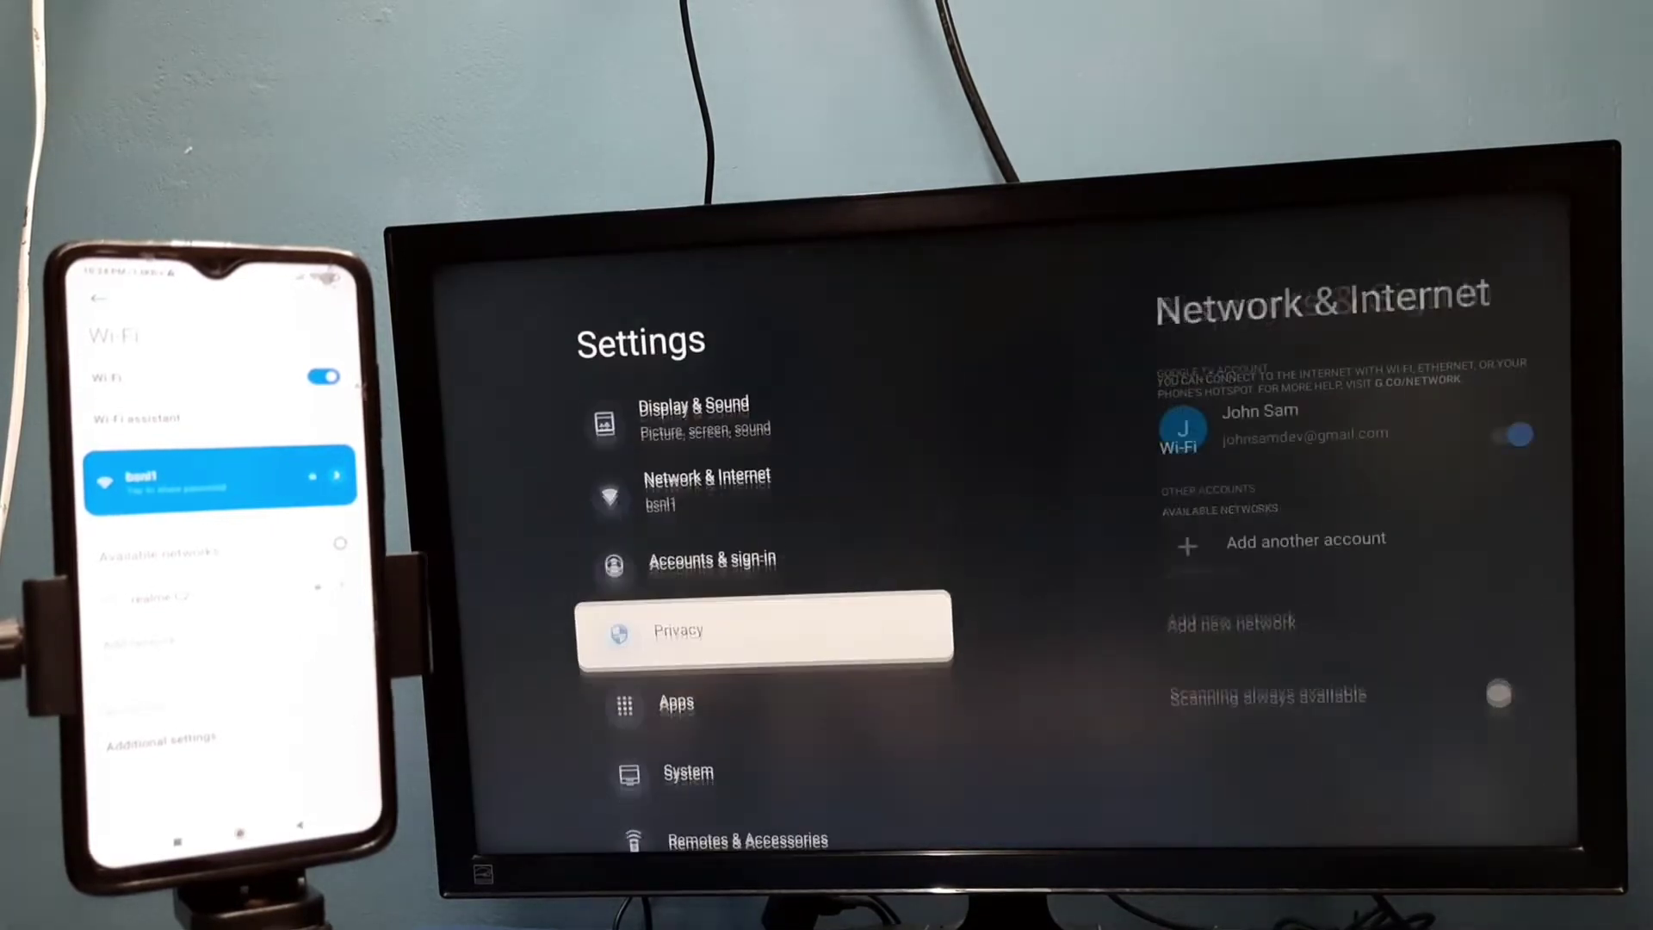
key("Down")
key("Down")
key("Return")
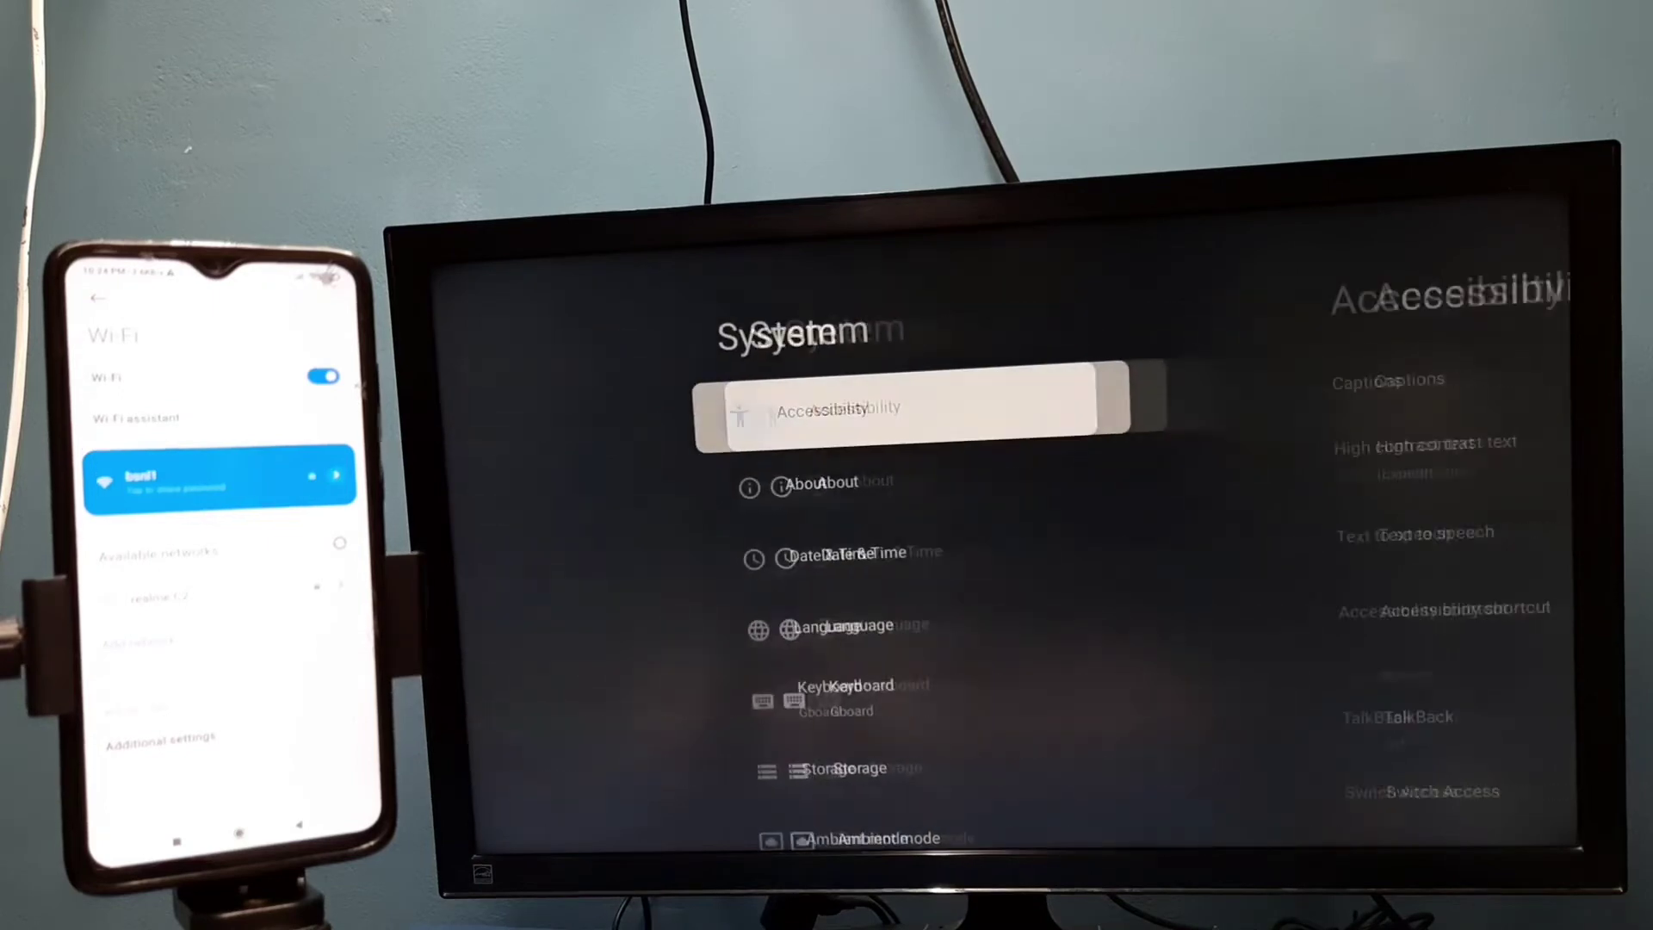
key("Down")
key("Down")
key("Down")
key("Down")
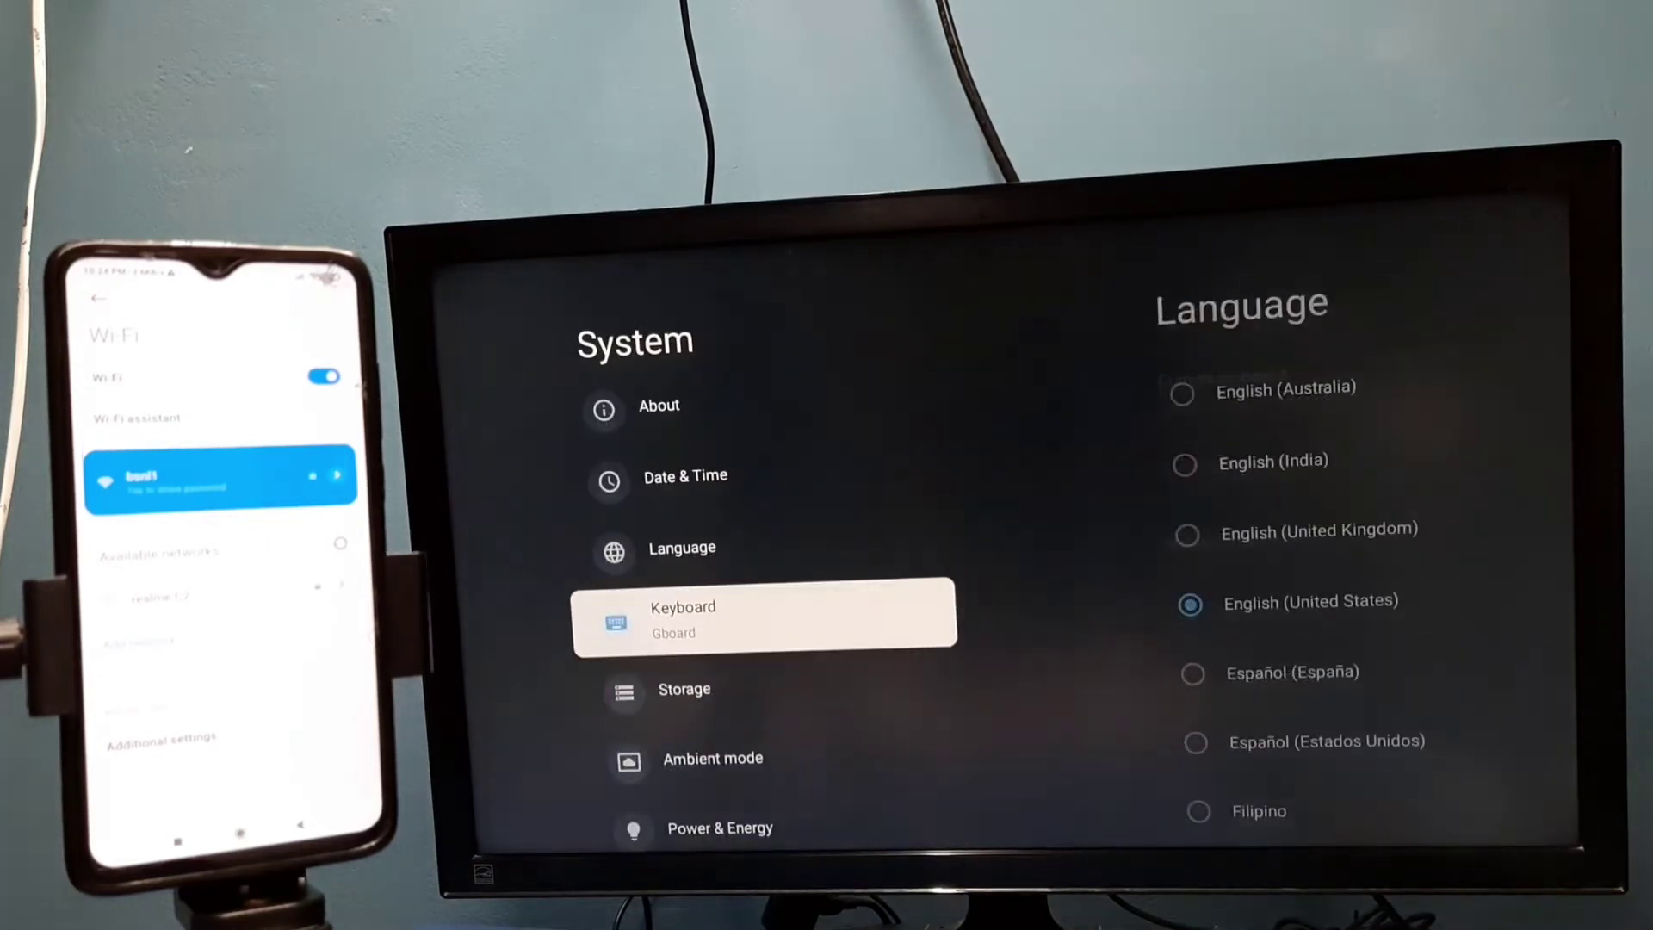
key("Down")
key("Down")
key("Down")
key("Down")
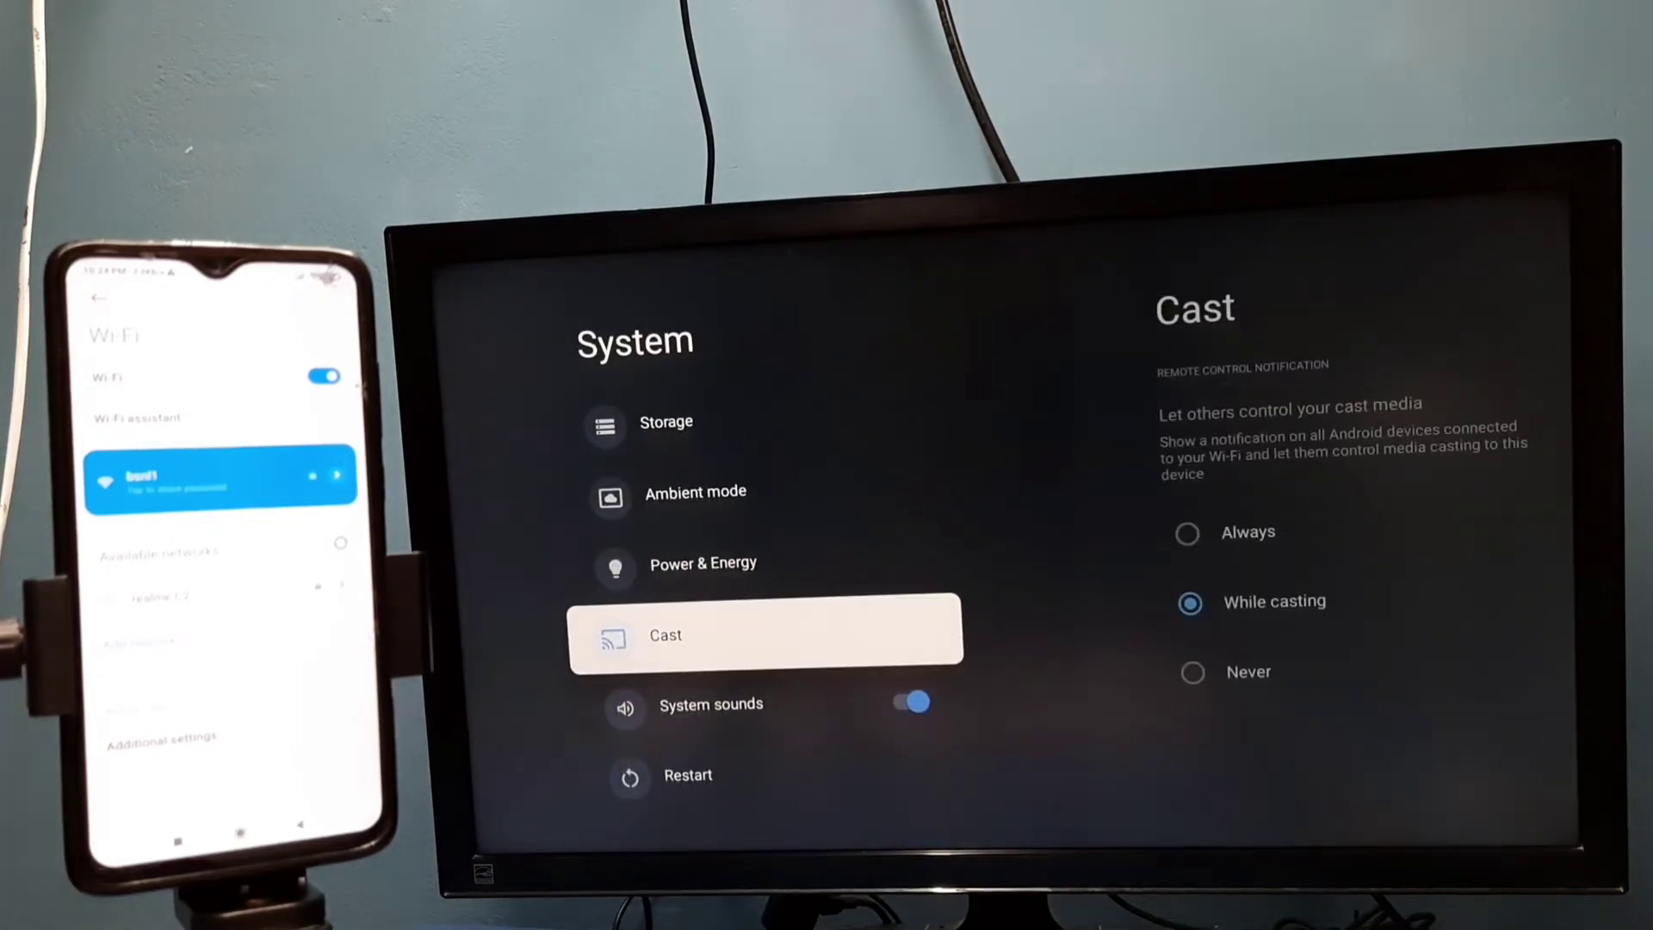
key("Return")
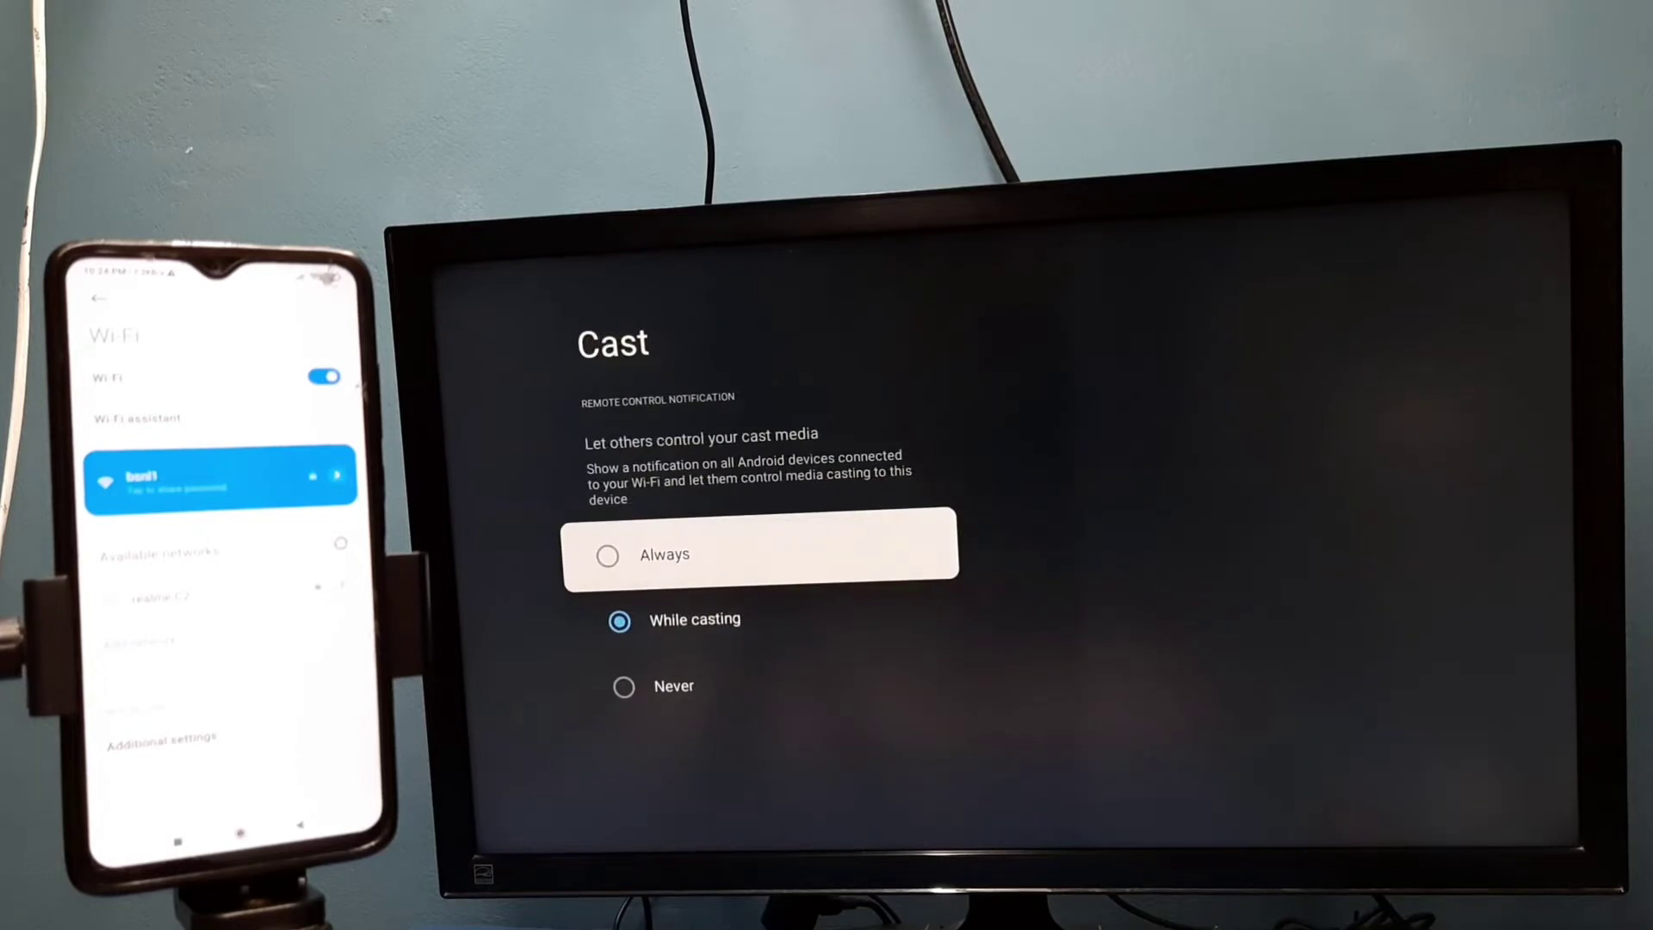
key("Return")
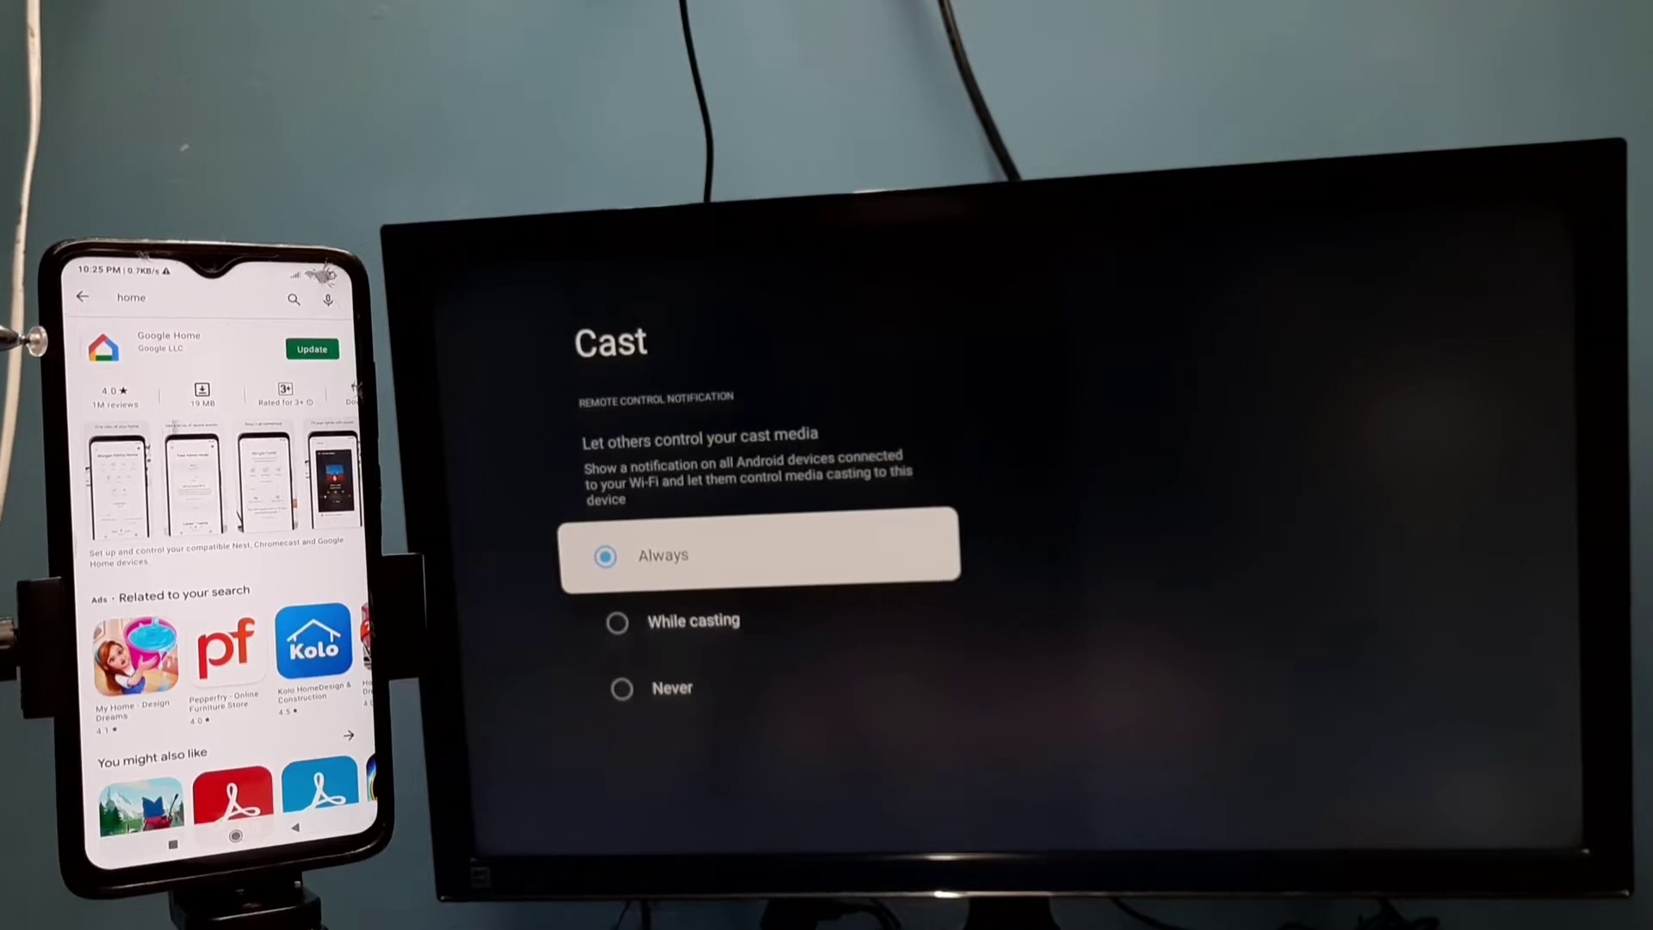
Open the Google Home app from its Play Store listing.
left_click(120, 296)
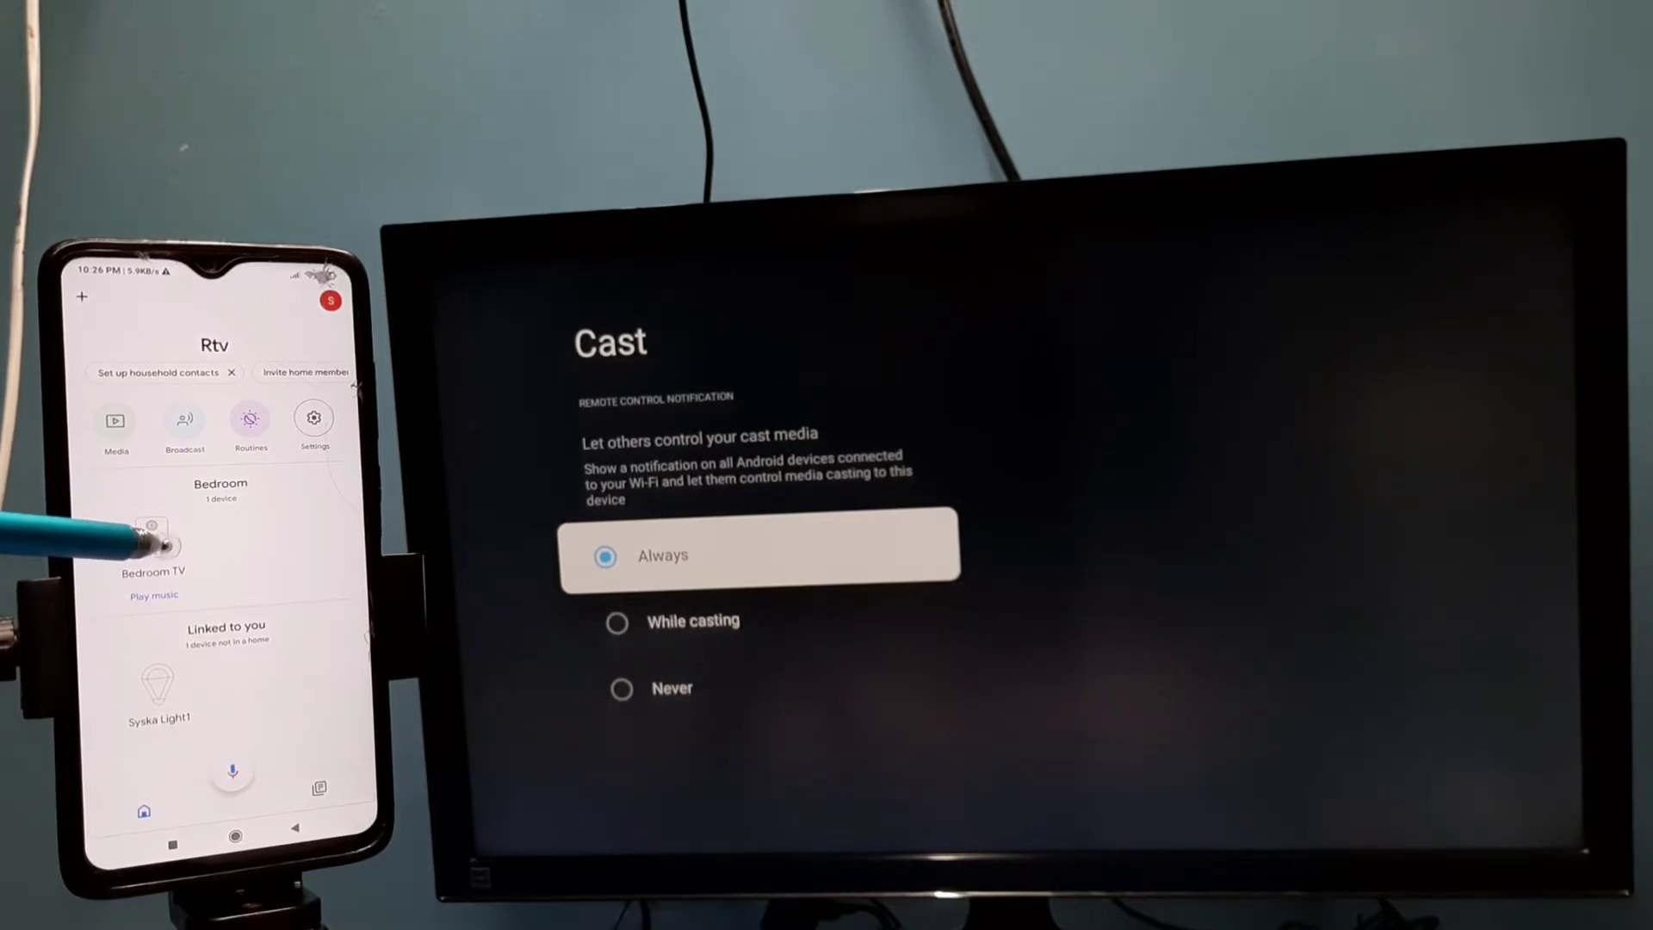
Start mirroring the phone screen to Bedroom TV from its Google Home device page.
left_click(154, 532)
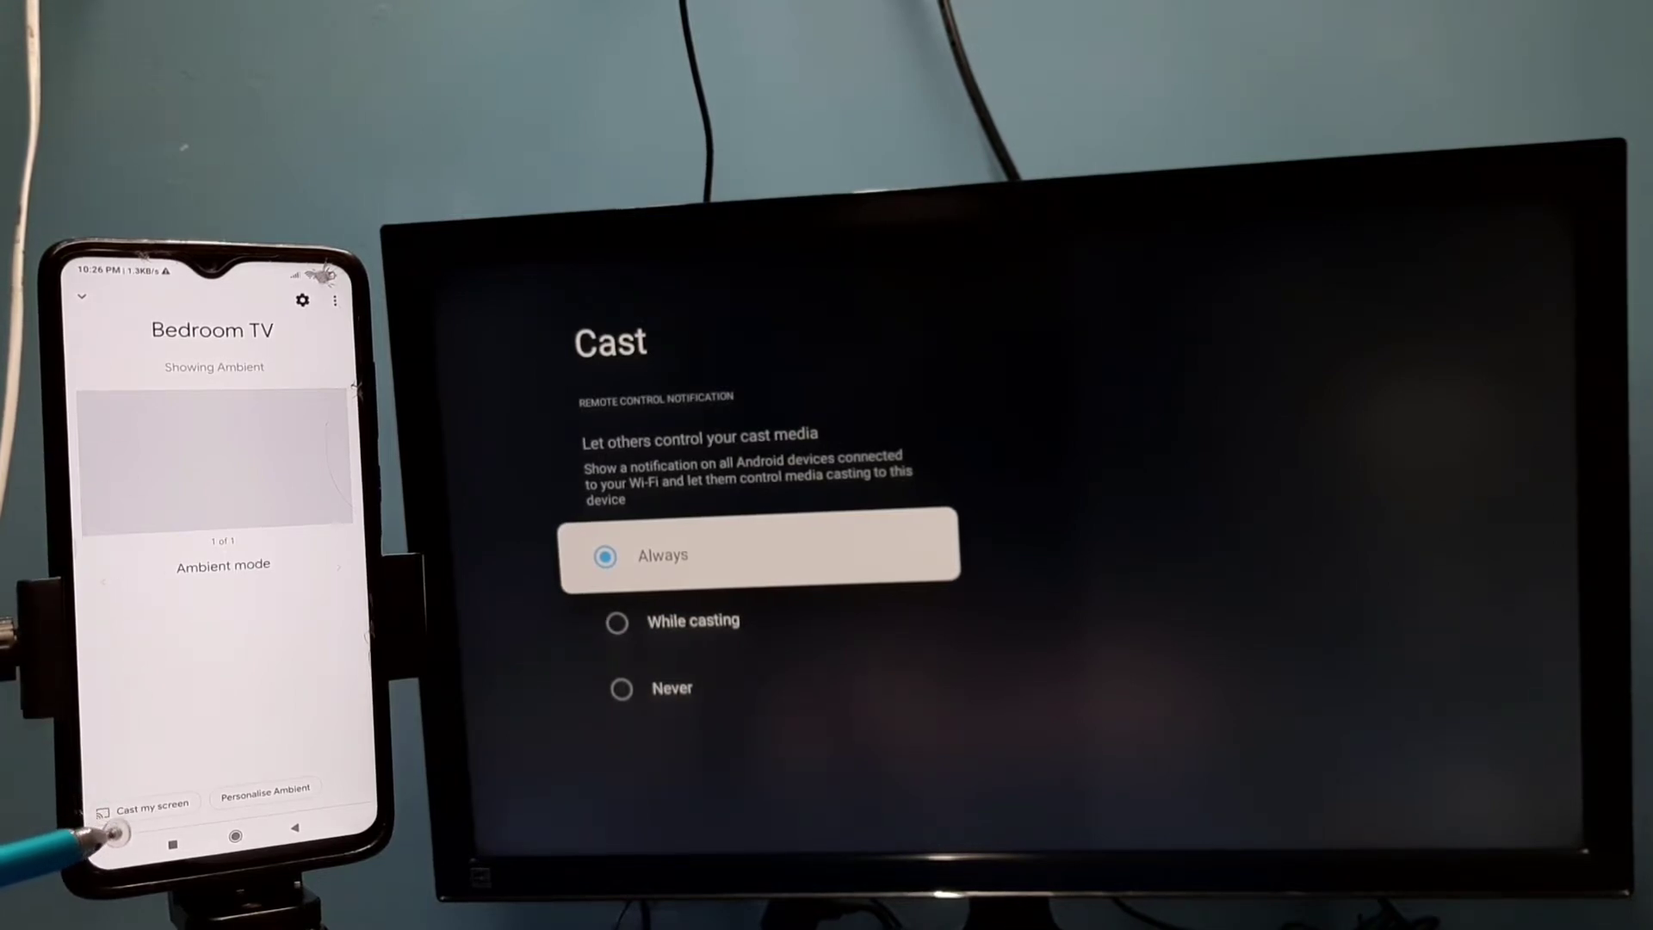
left_click(149, 807)
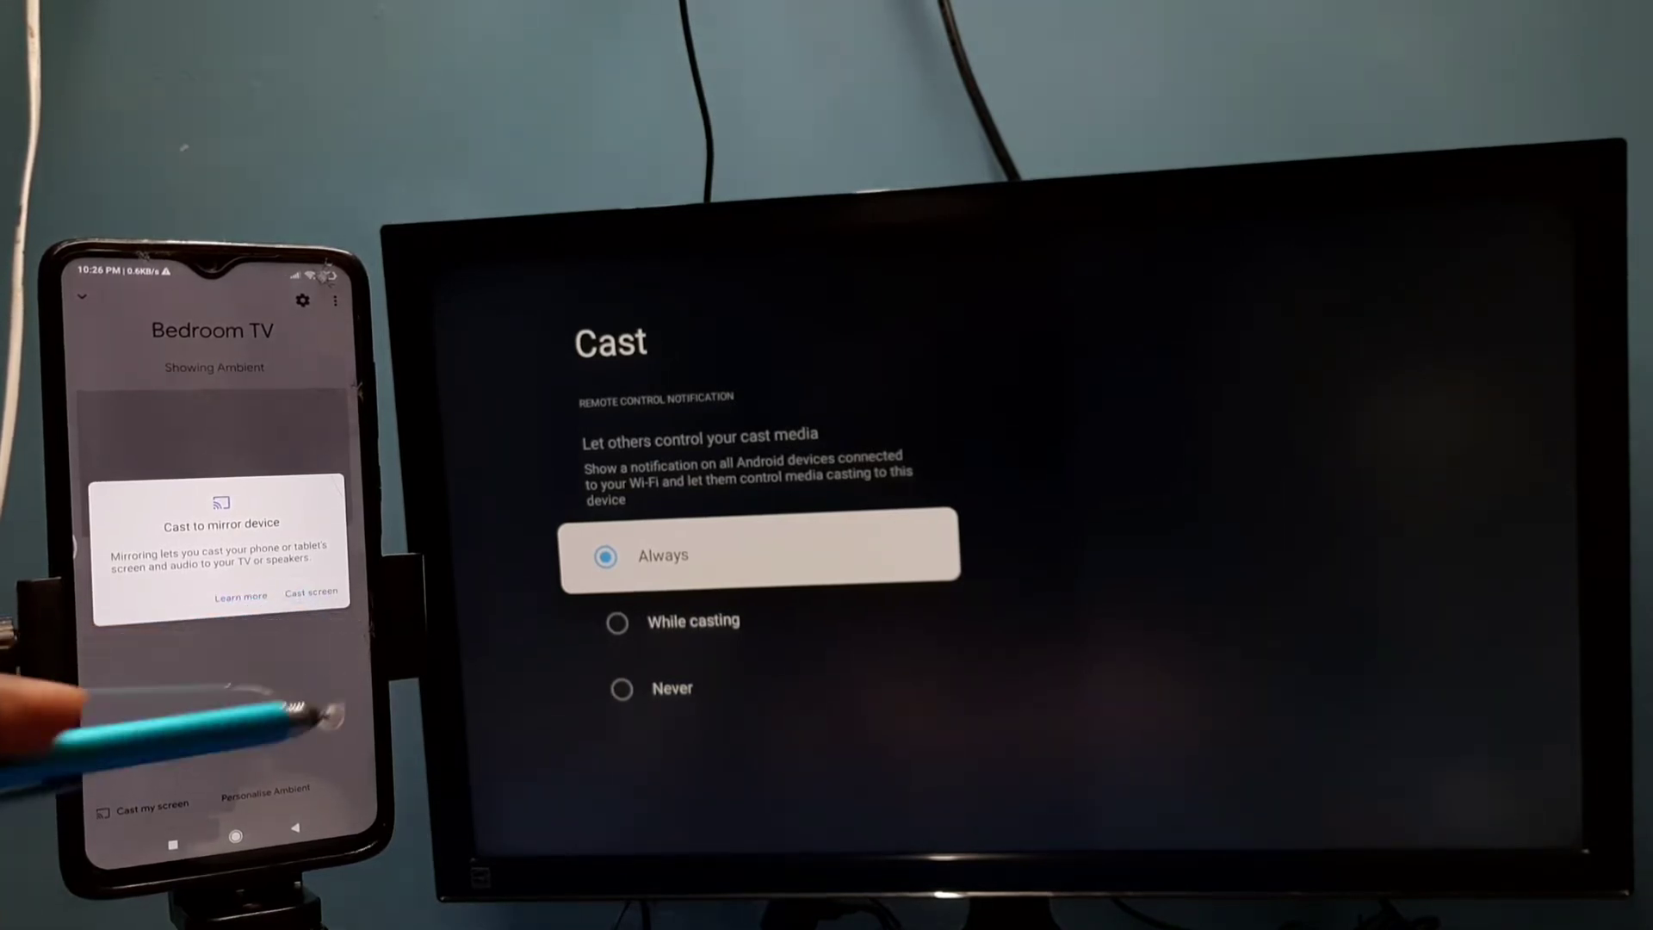
left_click(310, 590)
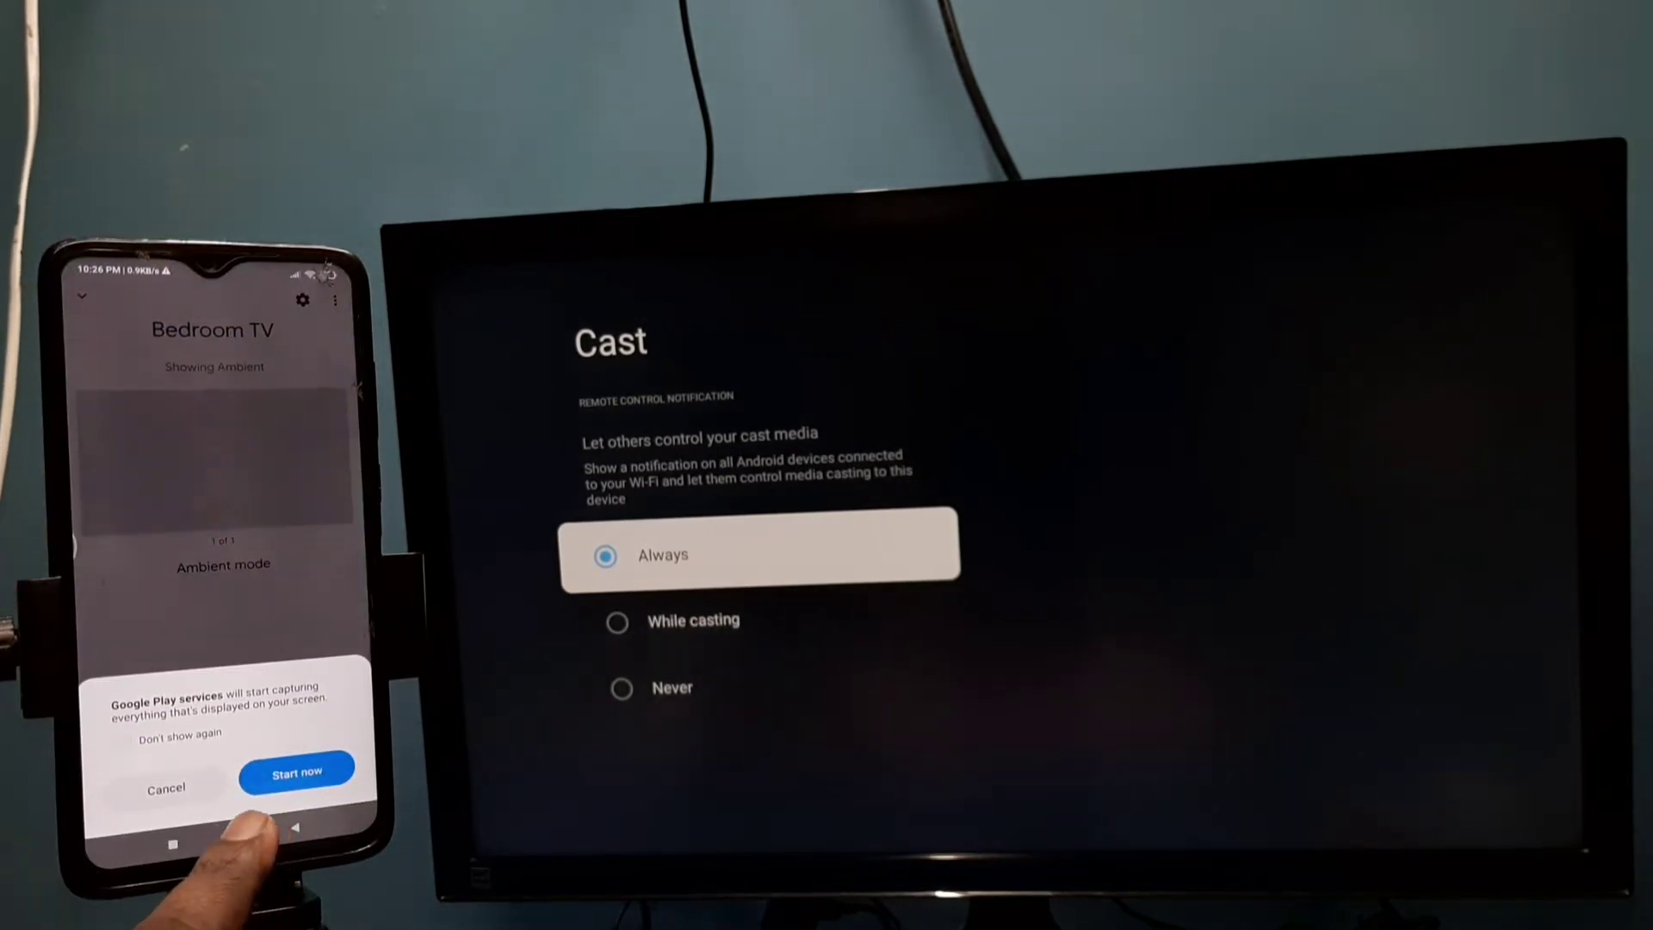
left_click(298, 771)
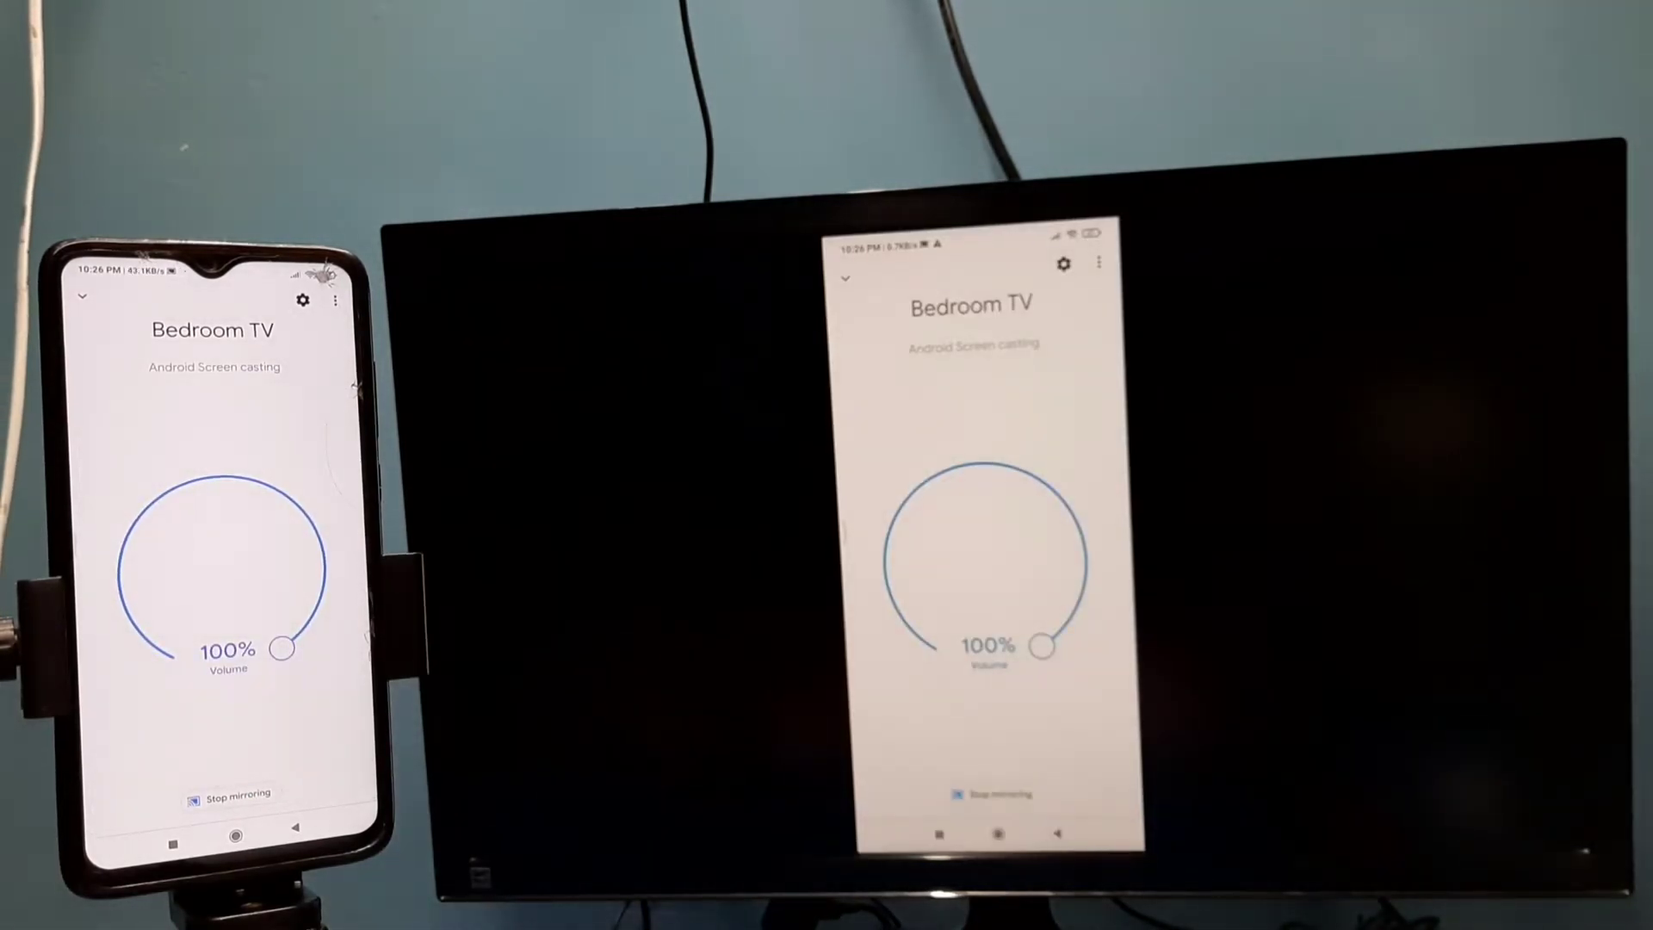
Go to the phone's home screen while mirroring to Bedroom TV continues.
left_click(240, 843)
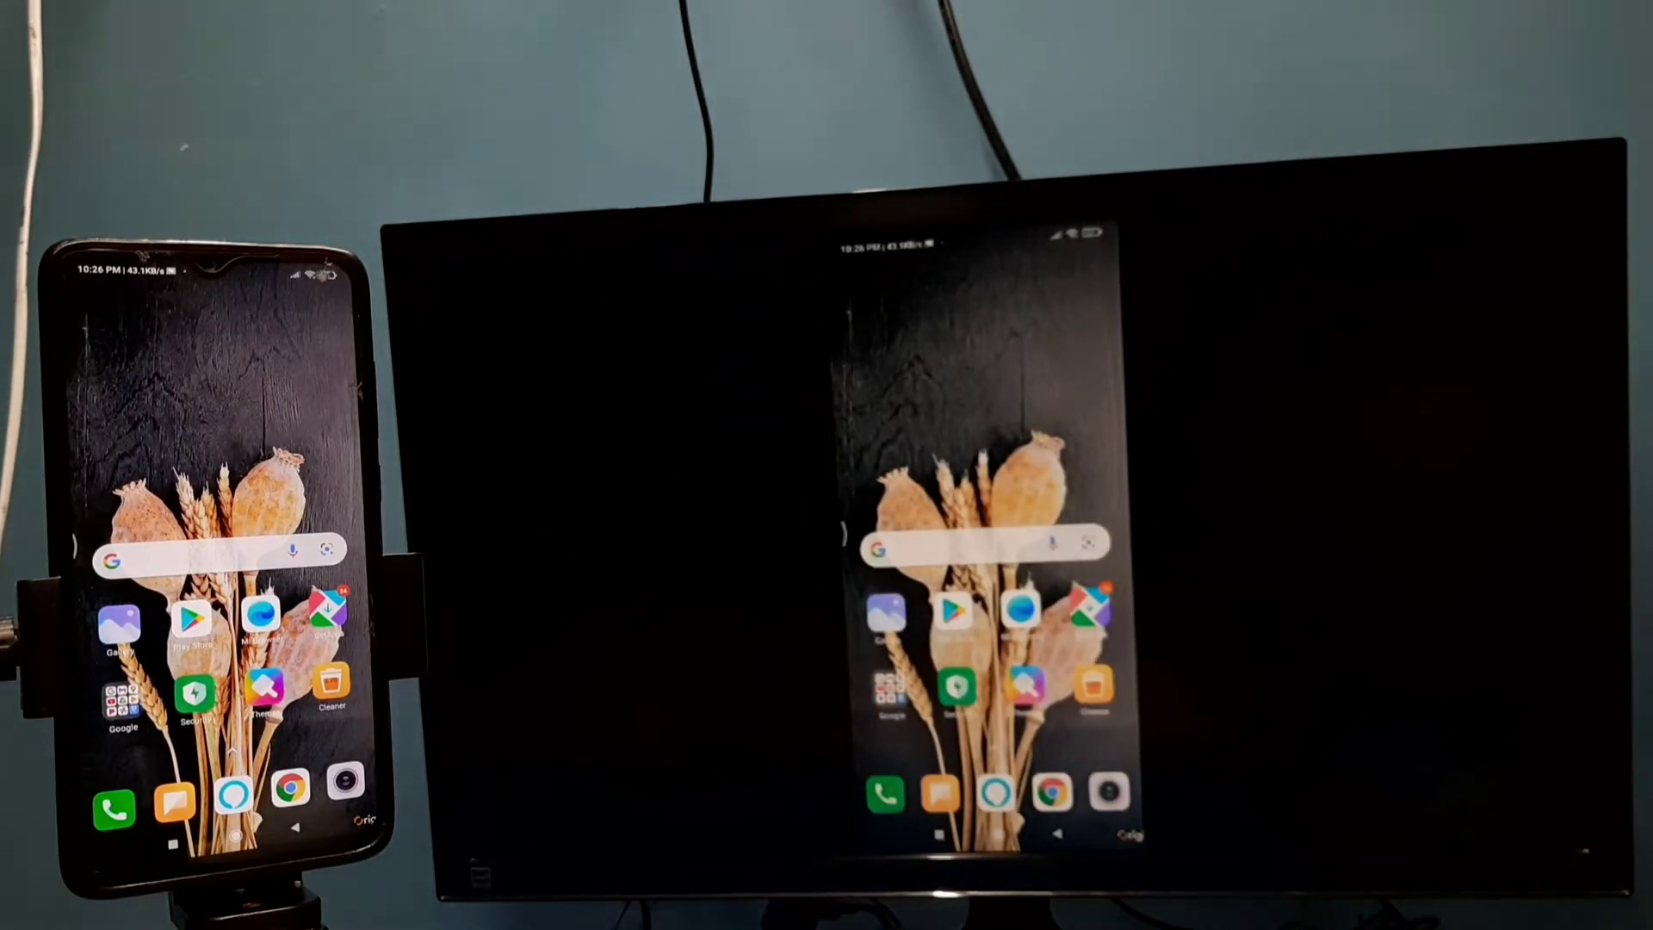